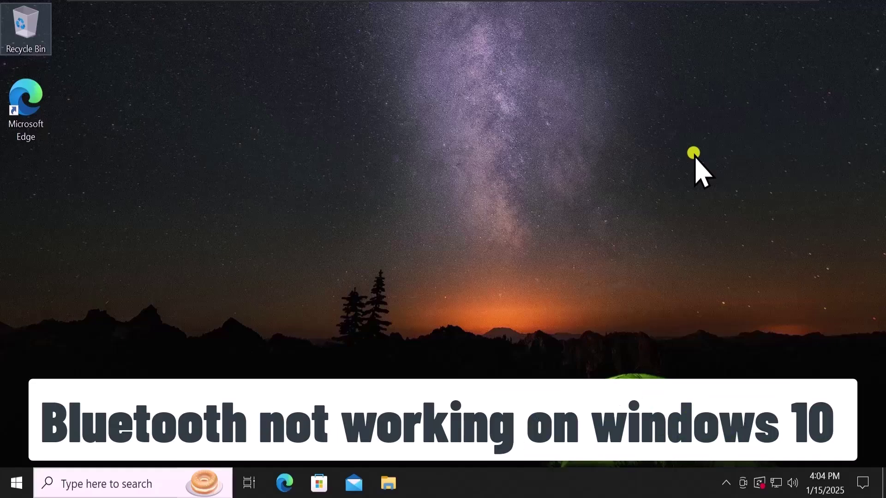
- Go to Settings' Update & Security troubleshooting page and list the additional troubleshooters
{"action": "left_click", "coordinate": [695, 156]}
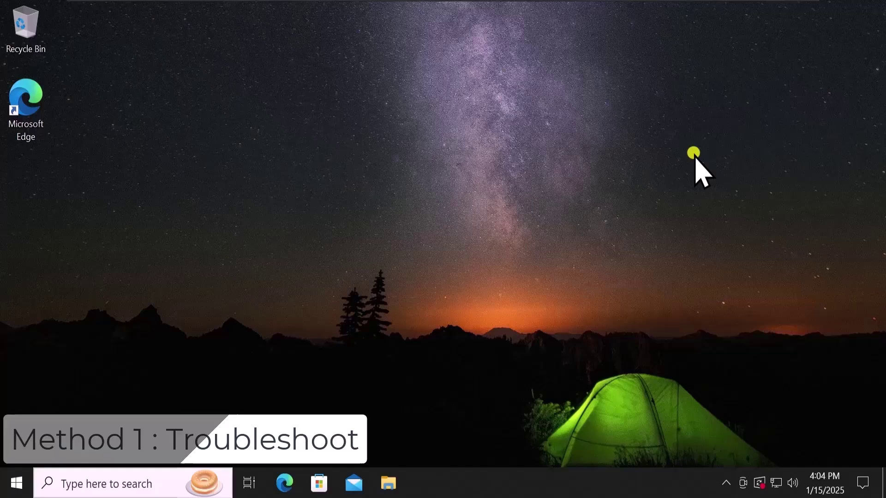
{"action": "left_click", "coordinate": [13, 486]}
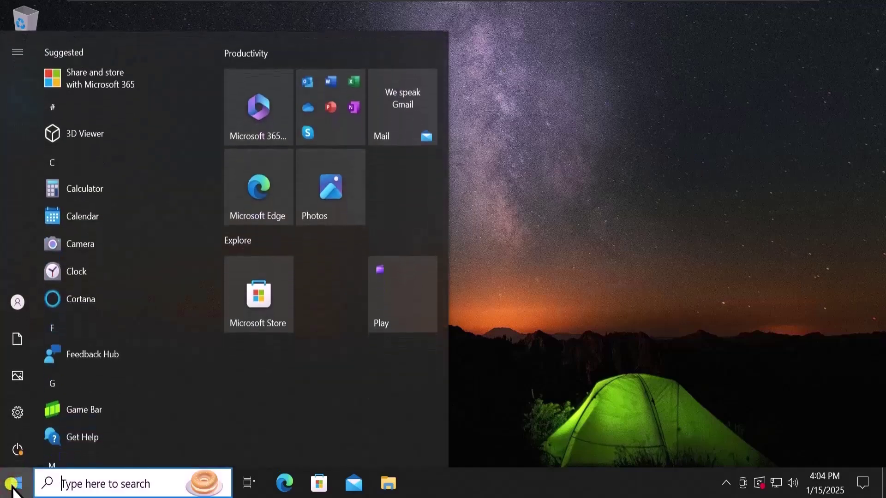
{"action": "mouse_move", "coordinate": [20, 425]}
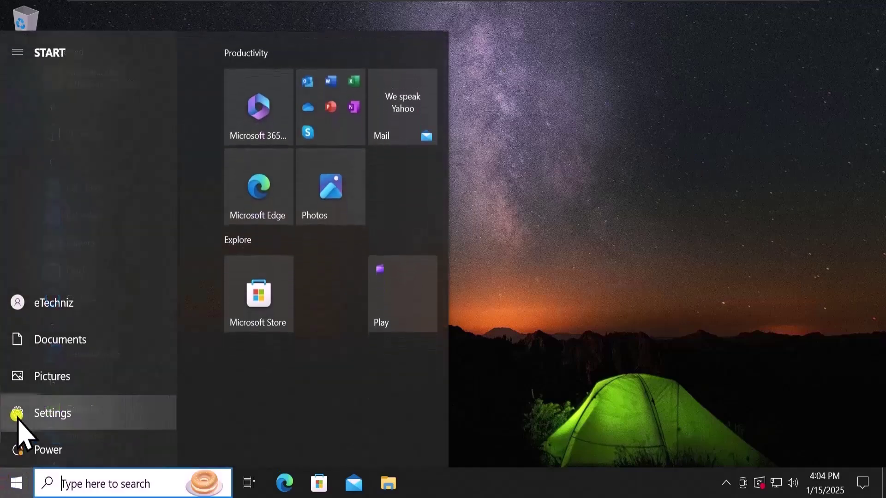
{"action": "left_click", "coordinate": [95, 414]}
{"action": "scroll", "coordinate": [95, 424], "scroll_direction": "down", "scroll_amount": 2}
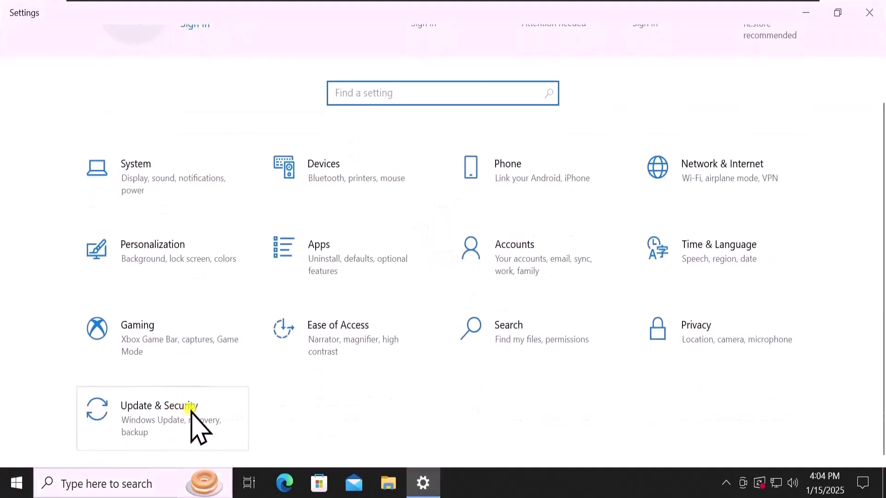
{"action": "left_click", "coordinate": [190, 410]}
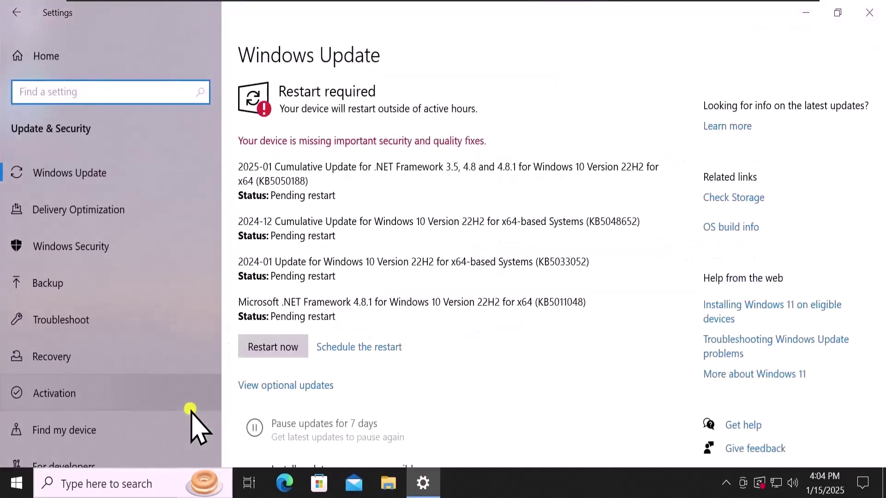
{"action": "left_click", "coordinate": [86, 320]}
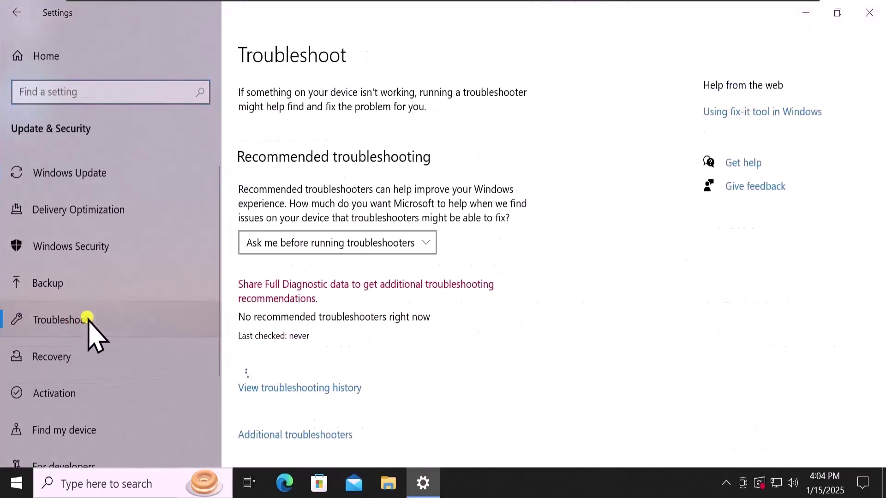
{"action": "left_click", "coordinate": [306, 436]}
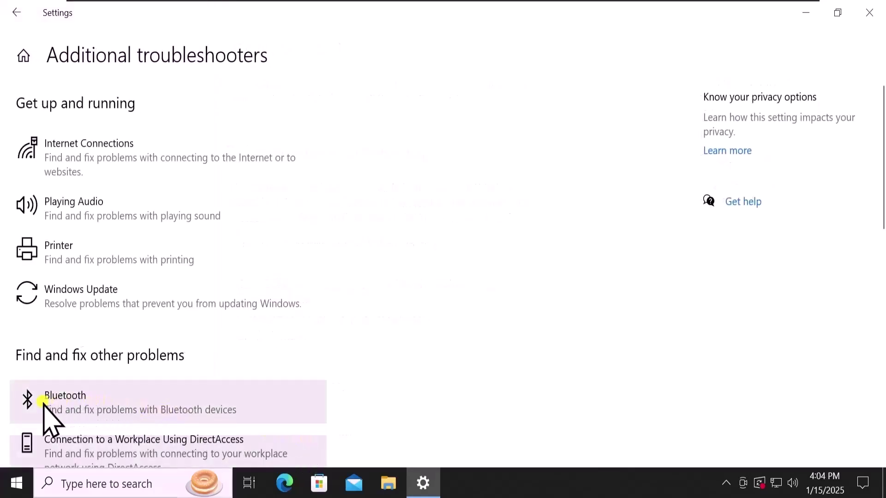
- Run the Bluetooth troubleshooter, which finds no Bluetooth, then cancel it and close Settings
{"action": "left_click", "coordinate": [233, 403]}
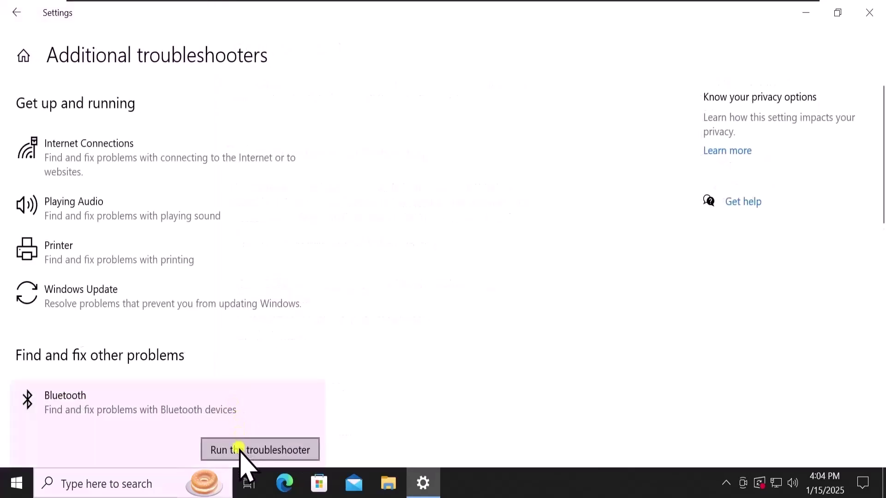
{"action": "left_click", "coordinate": [304, 454]}
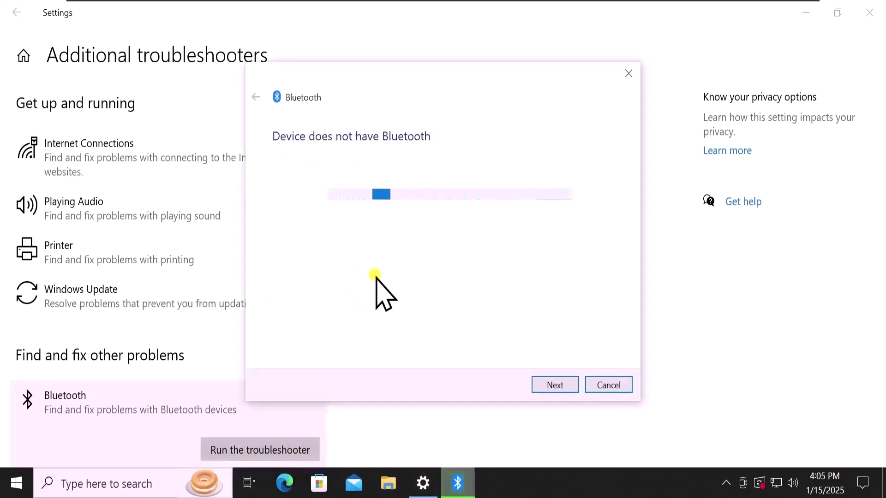
{"action": "left_click", "coordinate": [608, 385]}
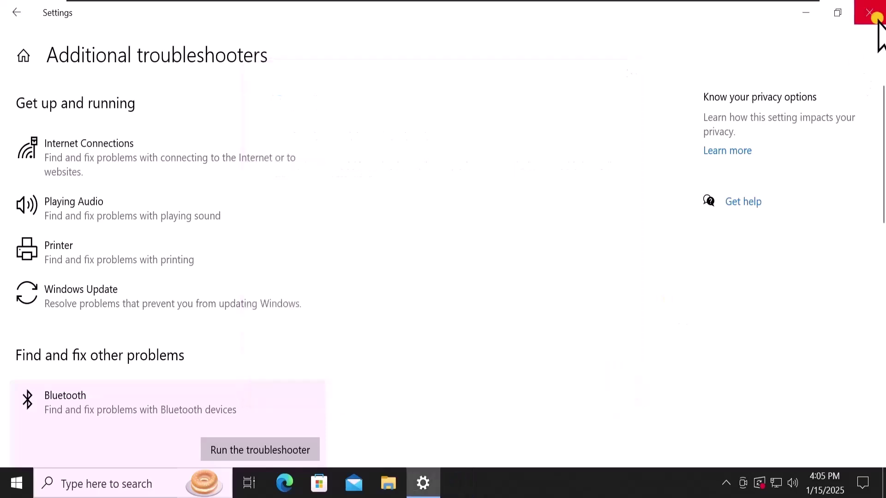
{"action": "left_click", "coordinate": [870, 13]}
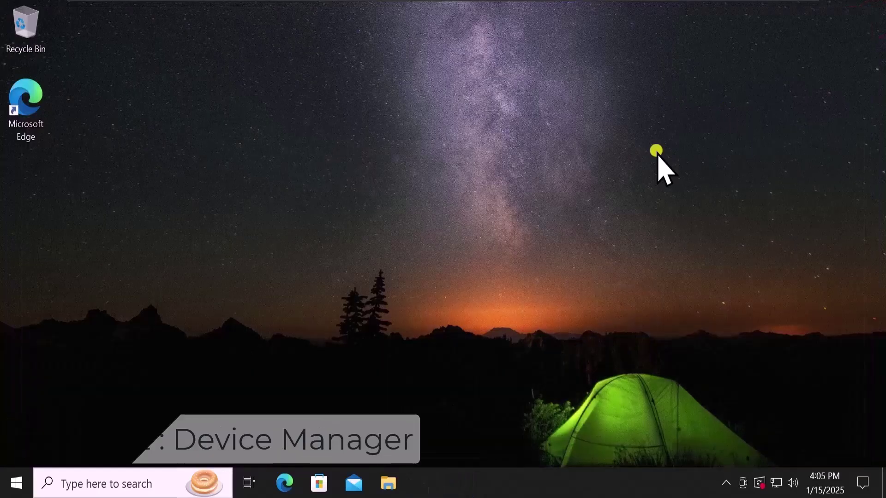
- Search for 'device' and open Device Manager
{"action": "left_click", "coordinate": [109, 480]}
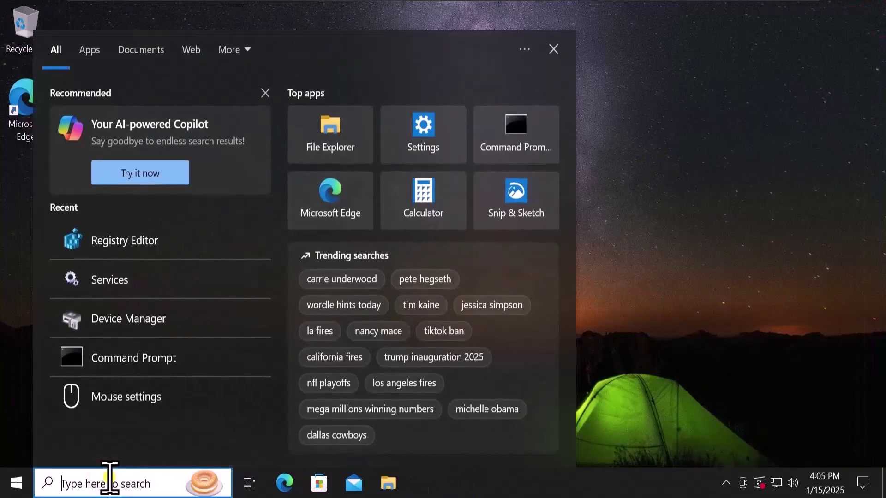
{"action": "type", "text": "device"}
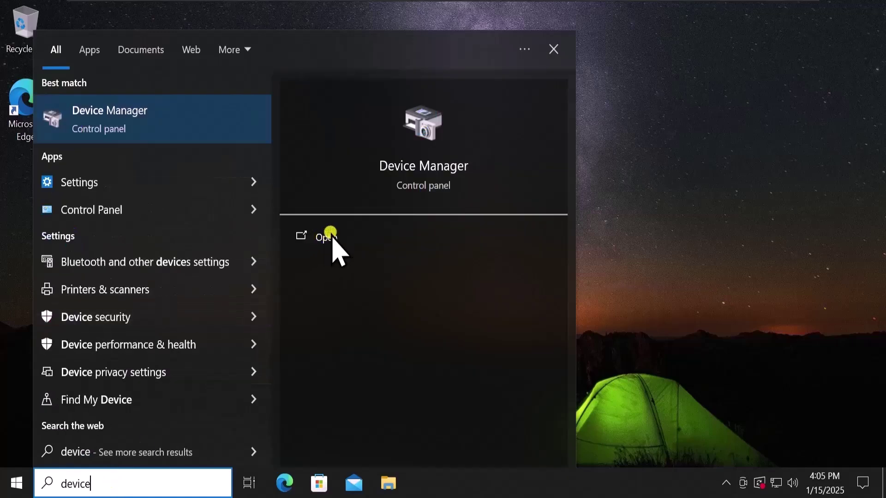
{"action": "left_click", "coordinate": [332, 244]}
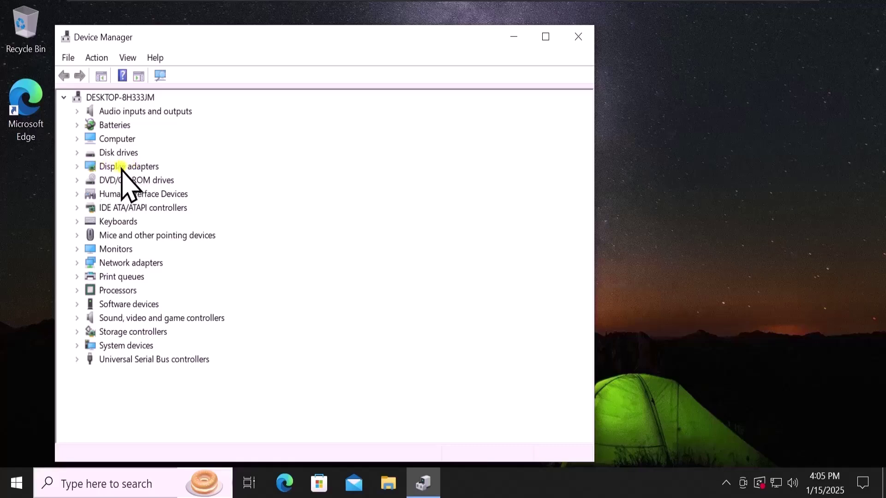
- Have Windows search automatically for a newer VMware SVGA 3D display driver, then close the wizard
{"action": "double_click", "coordinate": [79, 167]}
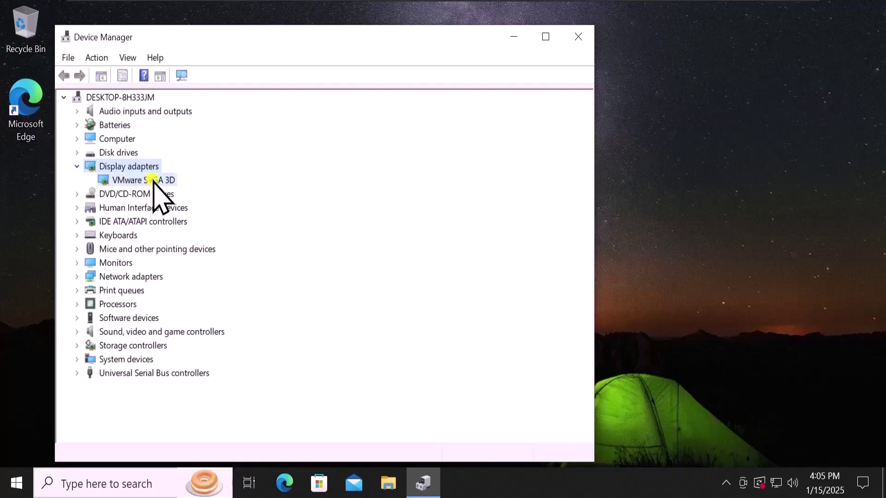
{"action": "right_click", "coordinate": [153, 181]}
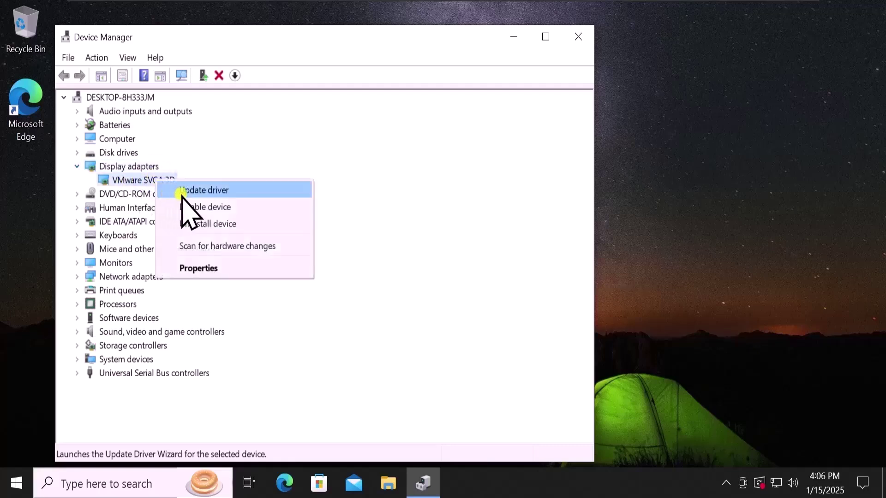
{"action": "left_click", "coordinate": [250, 192]}
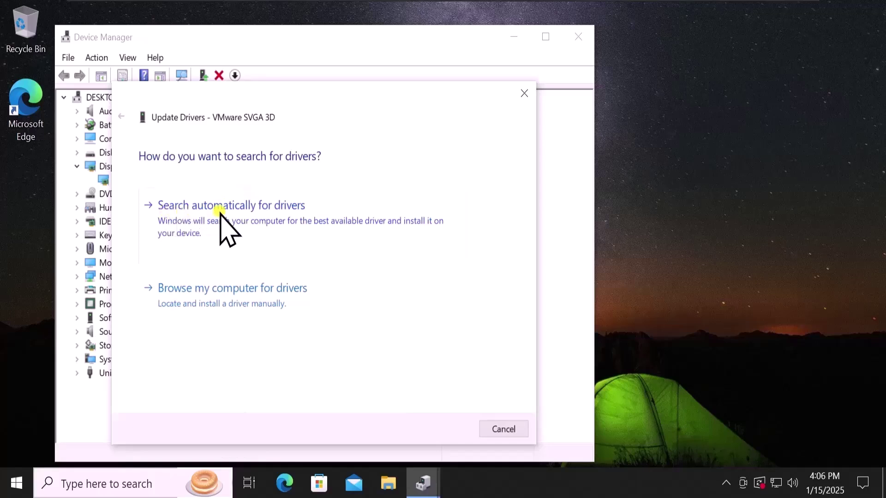
{"action": "left_click", "coordinate": [284, 211]}
{"action": "left_click", "coordinate": [505, 429]}
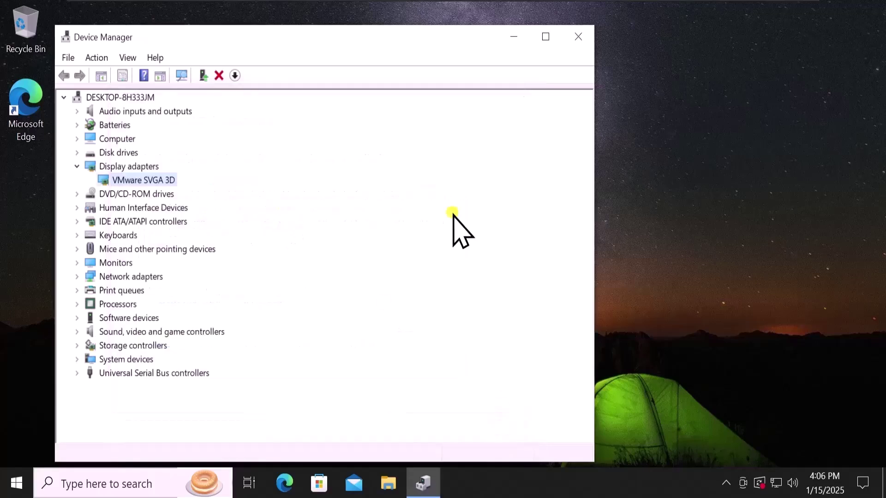
- Close Device Manager and launch Services as administrator via a 'services' search
{"action": "left_click", "coordinate": [582, 36]}
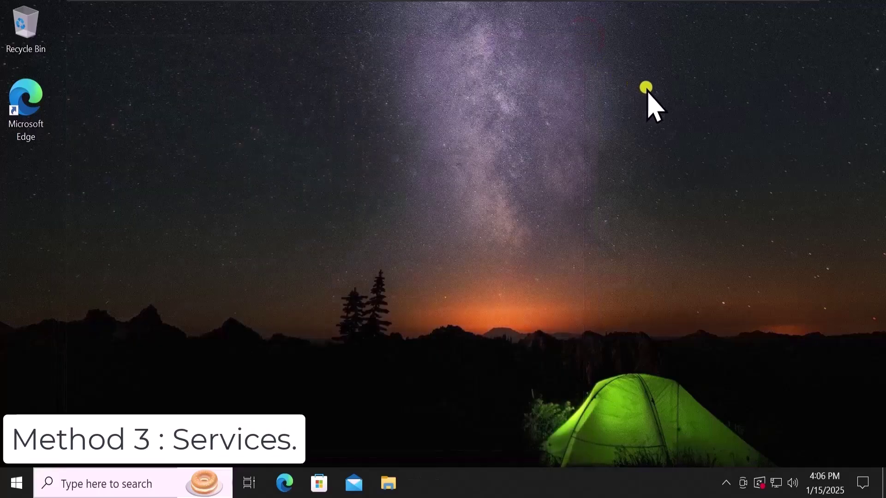
{"action": "left_click", "coordinate": [114, 483]}
{"action": "type", "text": "services"}
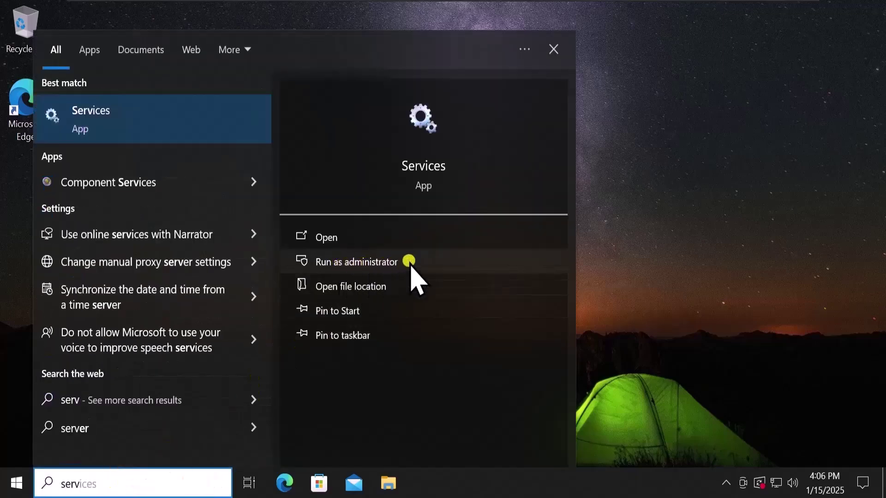
{"action": "left_click", "coordinate": [409, 262]}
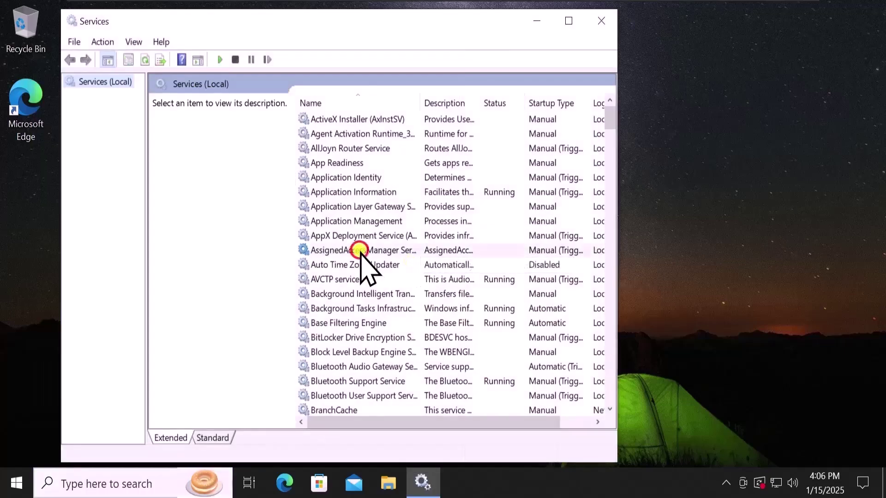
- Find the Bluetooth services and bring up actions for Bluetooth Audio Gateway Service
{"action": "left_click", "coordinate": [359, 251]}
{"action": "key", "text": "b"}
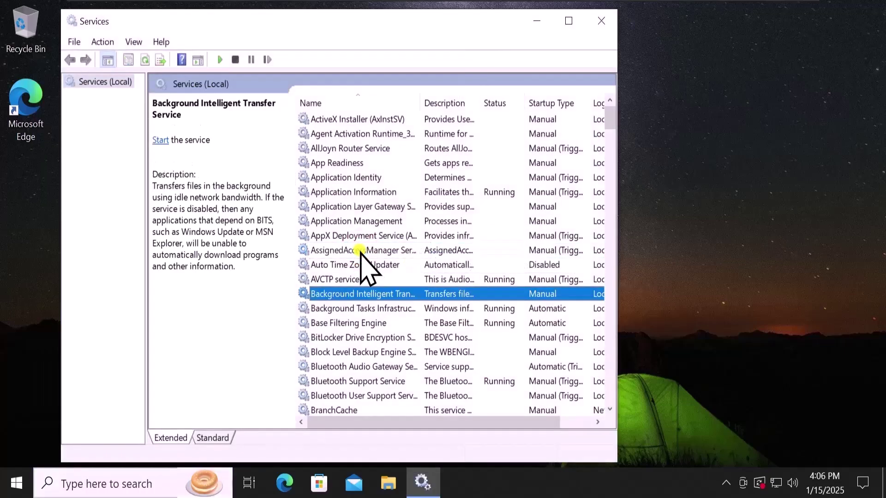
{"action": "key", "text": "l"}
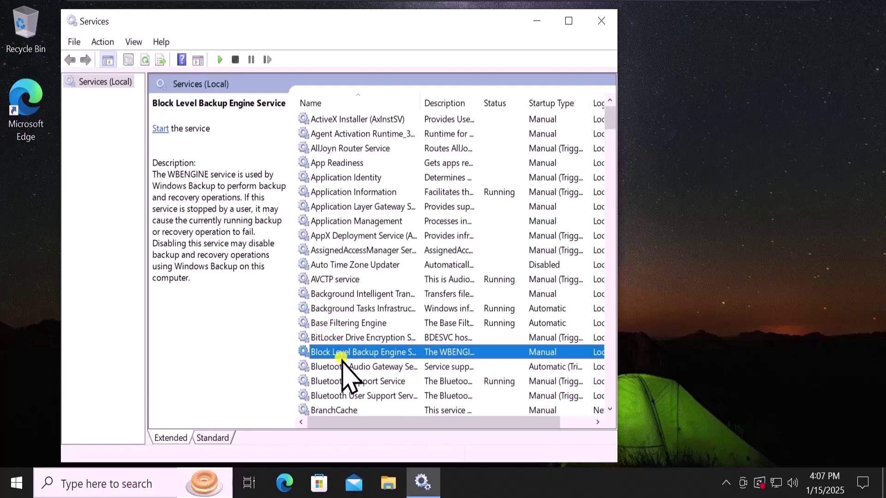
{"action": "scroll", "coordinate": [365, 355], "scroll_direction": "down", "scroll_amount": 2}
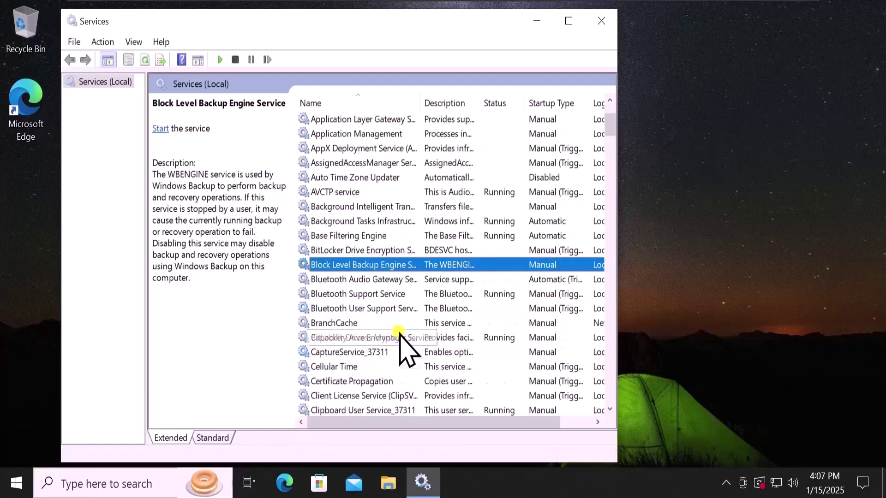
{"action": "left_click", "coordinate": [371, 280]}
{"action": "left_click", "coordinate": [370, 294]}
{"action": "left_click", "coordinate": [369, 308]}
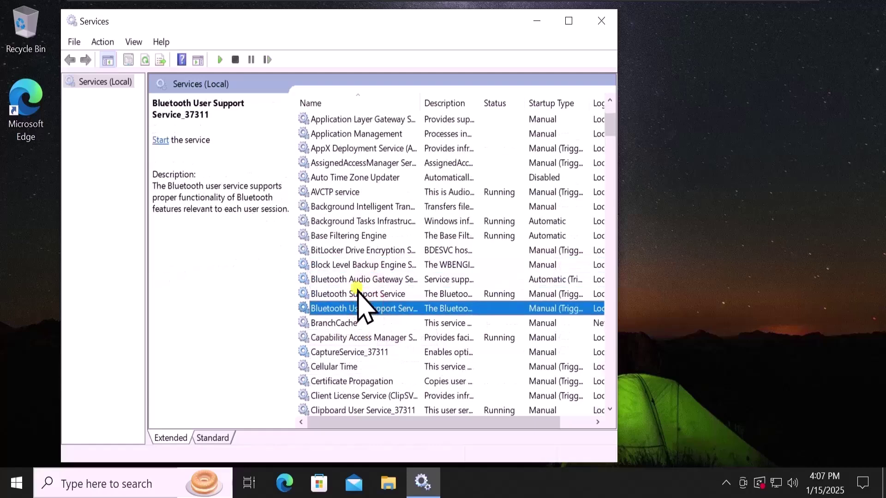
{"action": "left_click", "coordinate": [365, 279]}
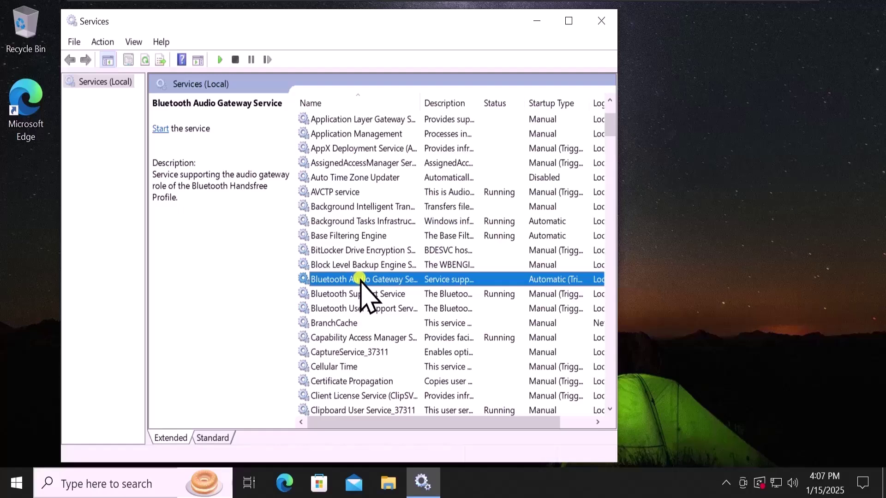
{"action": "right_click", "coordinate": [411, 280]}
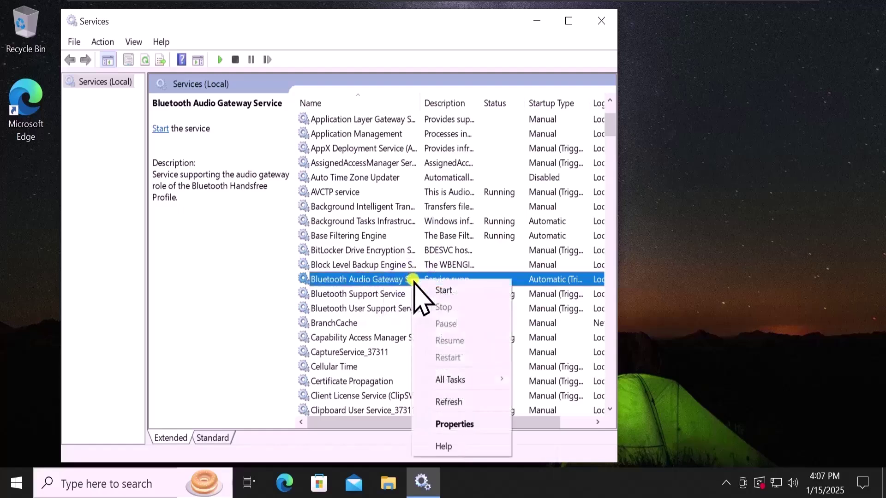
- Set the Bluetooth Audio Gateway Service startup type to Automatic and confirm with OK
{"action": "left_click", "coordinate": [442, 425]}
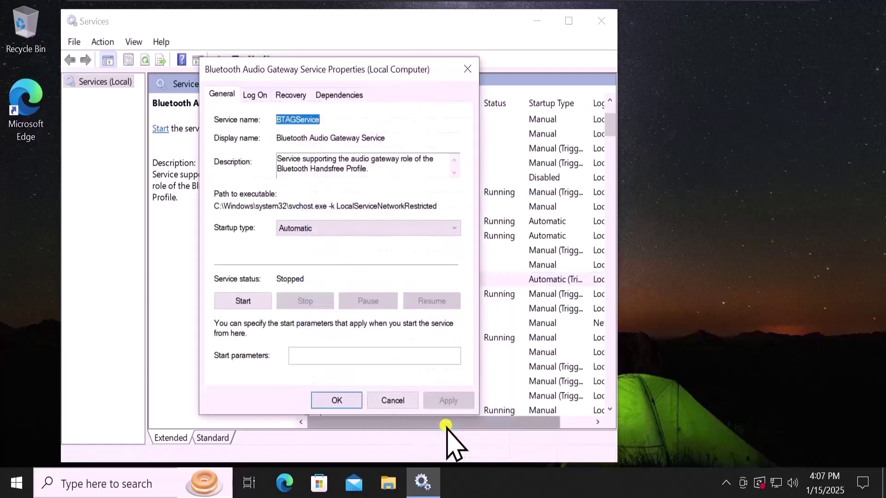
{"action": "left_click", "coordinate": [362, 227]}
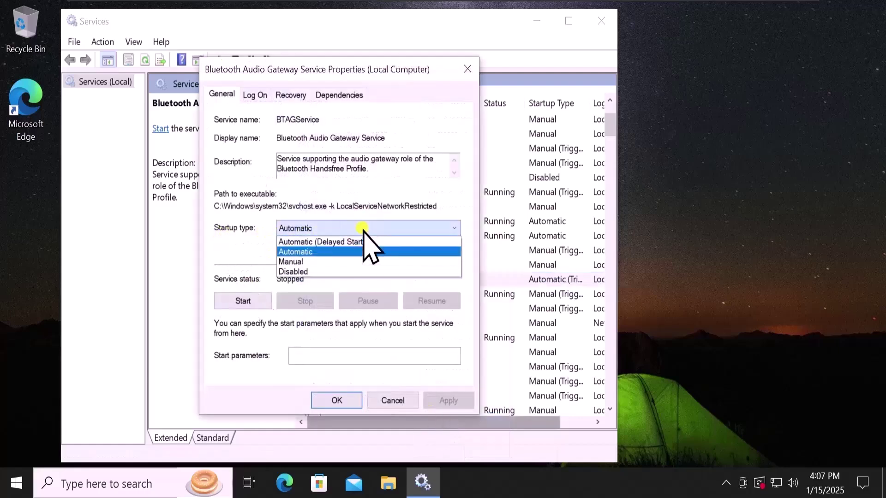
{"action": "left_click", "coordinate": [362, 229]}
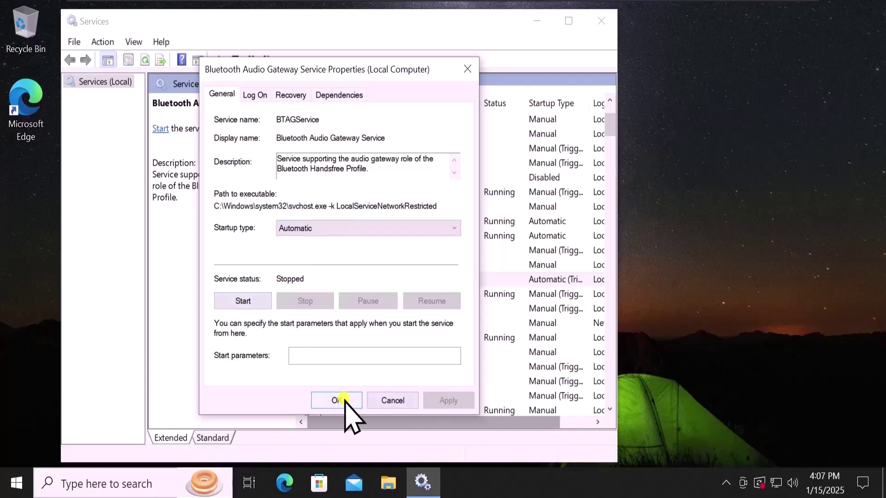
{"action": "left_click", "coordinate": [388, 400]}
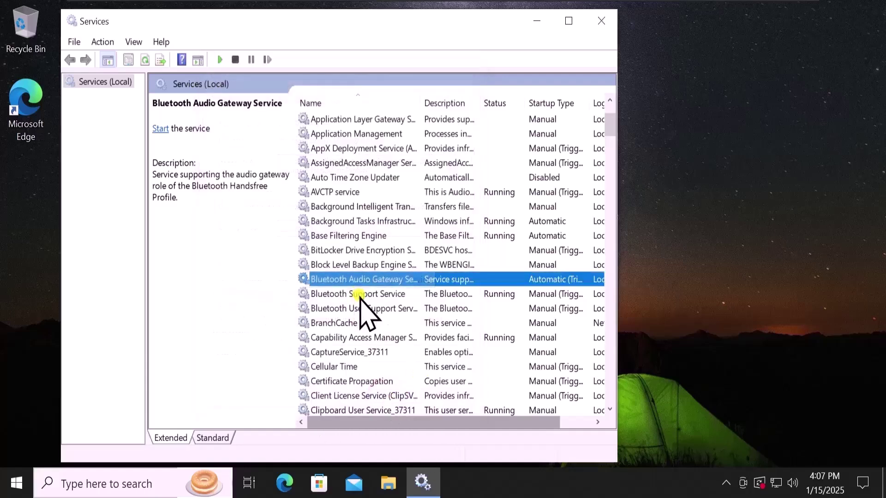
- Check the Bluetooth Support and Bluetooth User Support service entries, then close Services
{"action": "left_click", "coordinate": [380, 295]}
{"action": "left_click", "coordinate": [383, 308]}
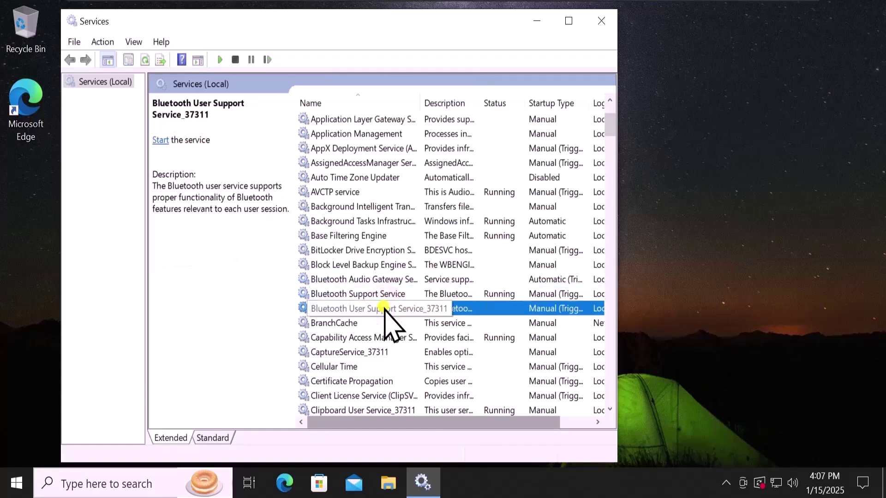
{"action": "left_click", "coordinate": [604, 23]}
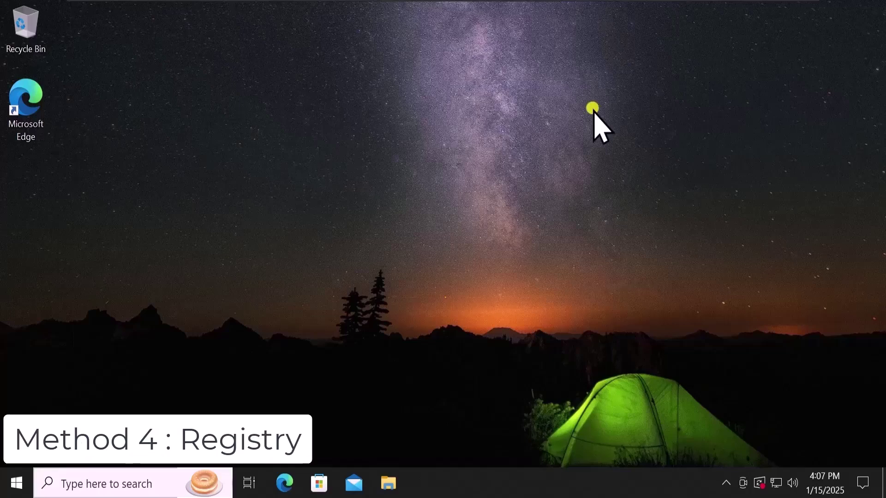
- Search 'reg' and run Registry Editor as administrator, approving the UAC prompt
{"action": "left_click", "coordinate": [143, 483]}
{"action": "type", "text": "reg"}
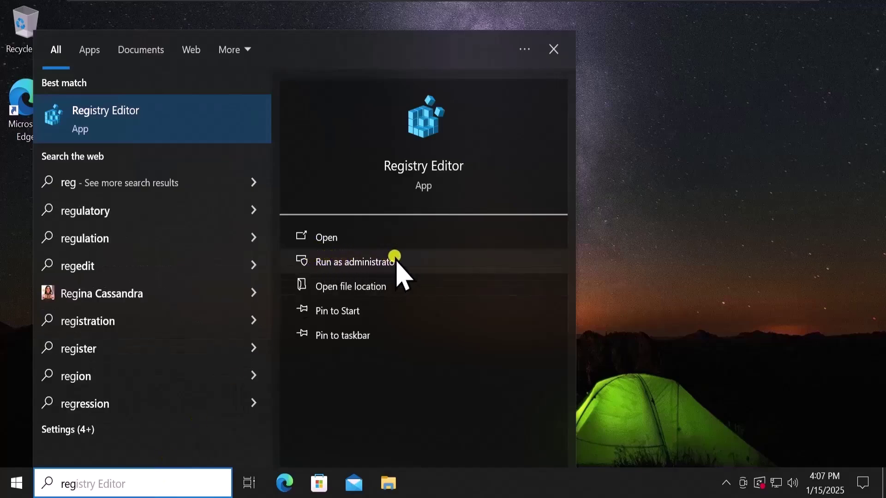
{"action": "left_click", "coordinate": [400, 261]}
{"action": "left_click", "coordinate": [392, 335]}
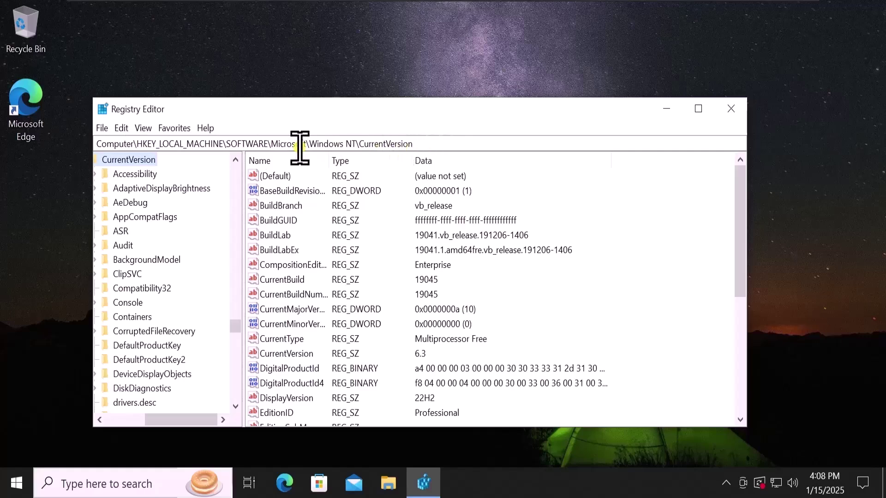
- Edit the Windows NT\CurrentVersion 'CurrentVersion' value data to 6.2, save, and close Registry Editor
{"action": "left_click_drag", "start_coordinate": [417, 143], "coordinate": [96, 144]}
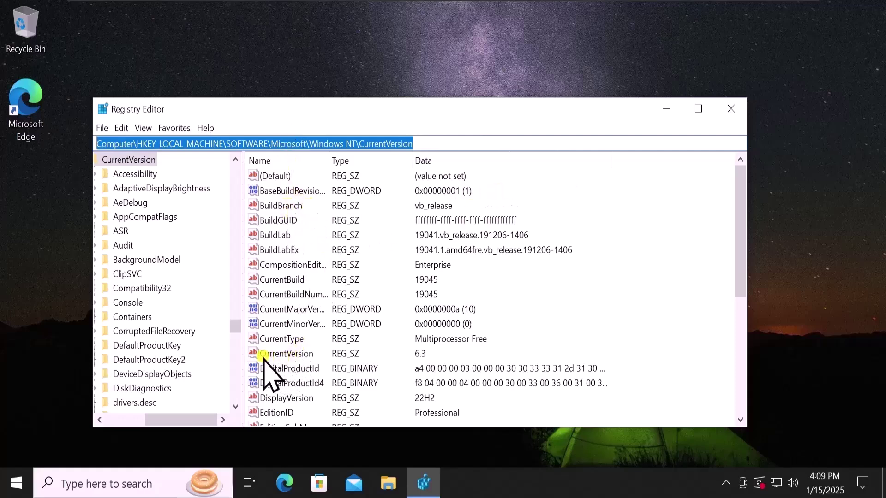
{"action": "left_click", "coordinate": [304, 354]}
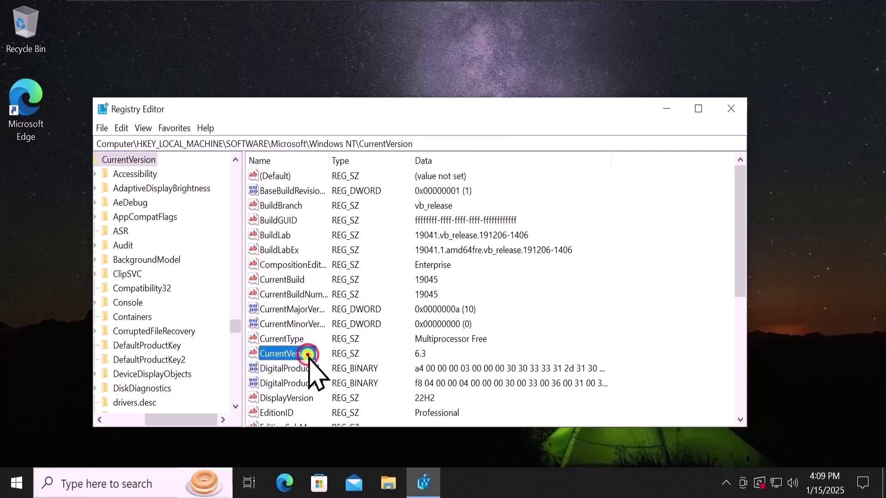
{"action": "double_click", "coordinate": [304, 356]}
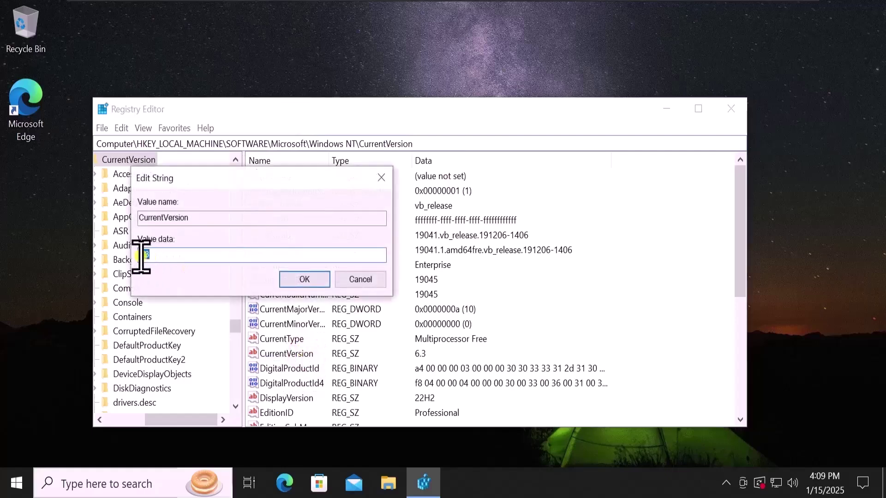
{"action": "left_click", "coordinate": [171, 256]}
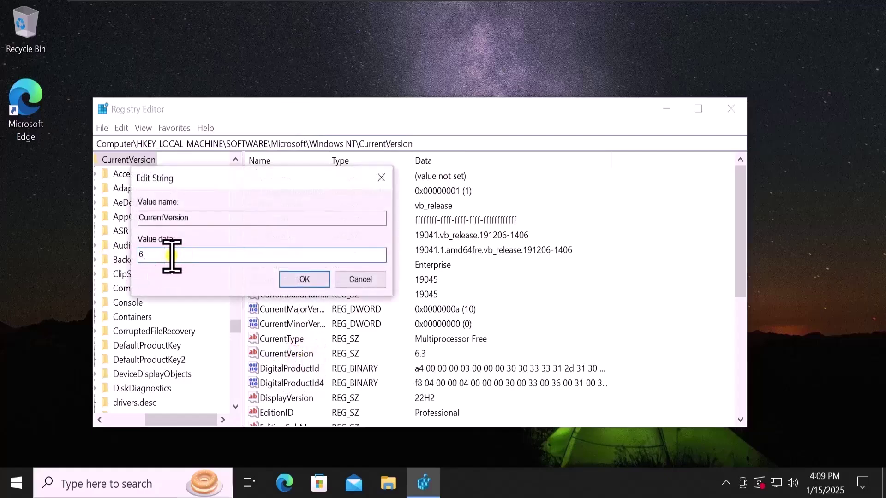
{"action": "type", "text": "2"}
{"action": "left_click", "coordinate": [314, 279]}
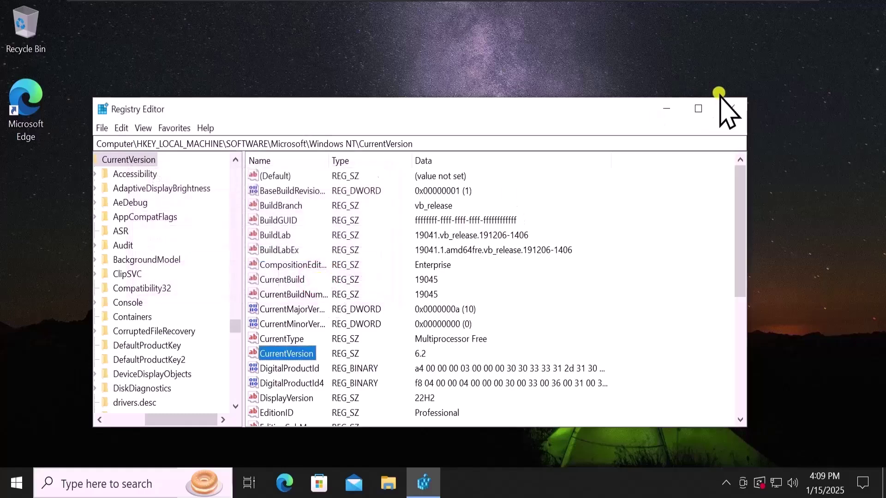
{"action": "left_click", "coordinate": [733, 109]}
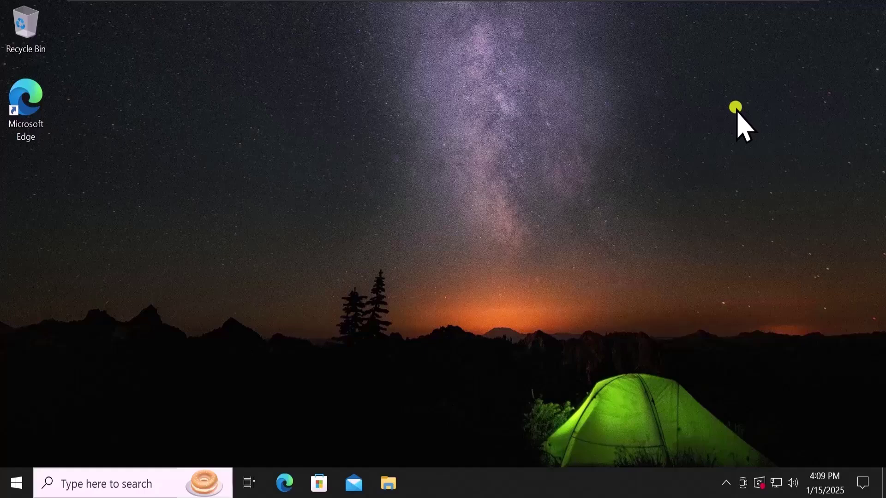
- Show and then dismiss the hidden notification area icons
{"action": "left_click", "coordinate": [724, 484]}
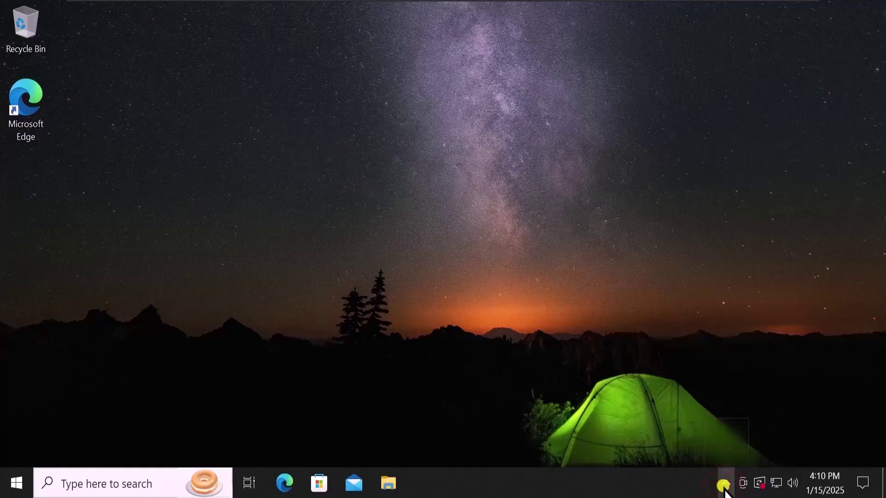
{"action": "left_click", "coordinate": [743, 189]}
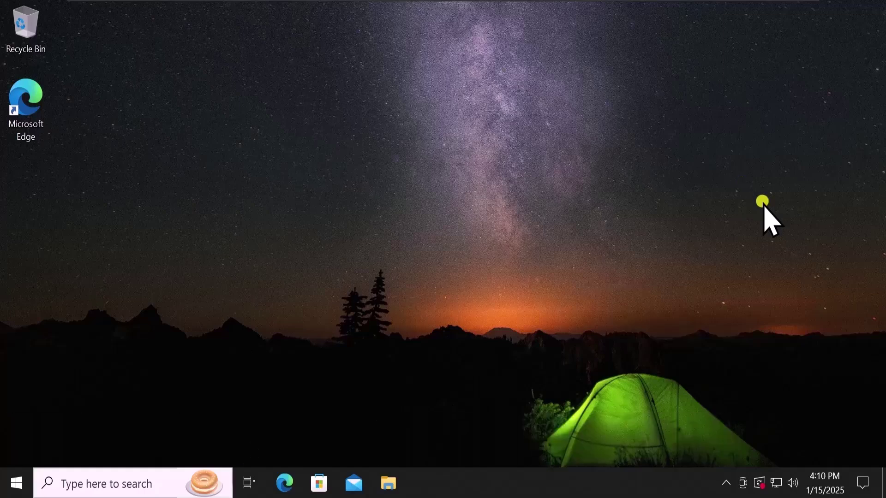
- Go to Update & Security in Windows Settings from the Start menu
{"action": "left_click", "coordinate": [16, 482]}
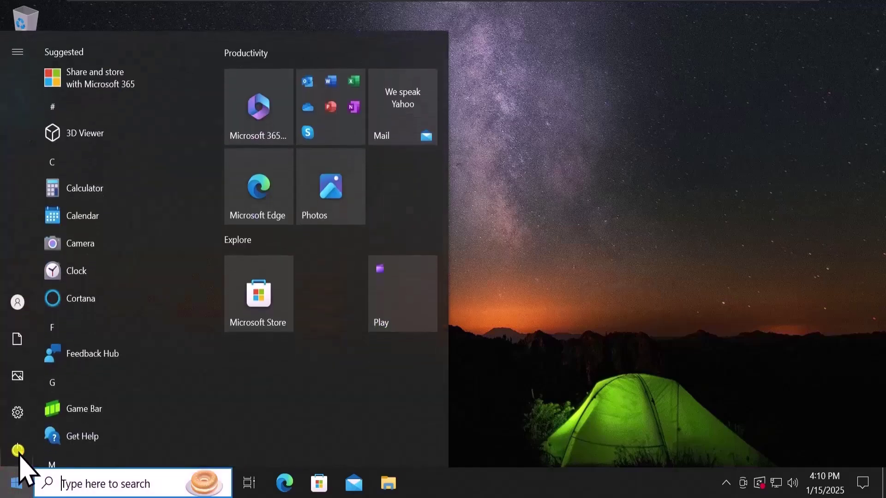
{"action": "left_click", "coordinate": [71, 417]}
{"action": "scroll", "coordinate": [164, 421], "scroll_direction": "down", "scroll_amount": 3}
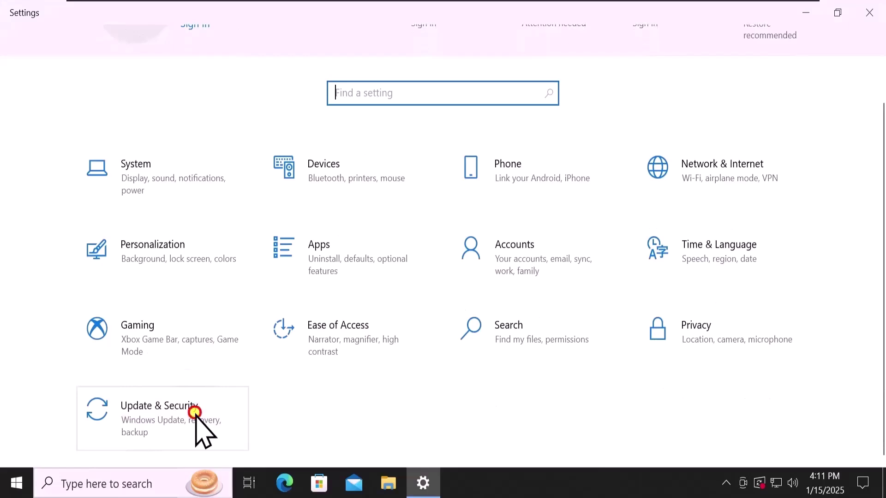
{"action": "left_click", "coordinate": [194, 412]}
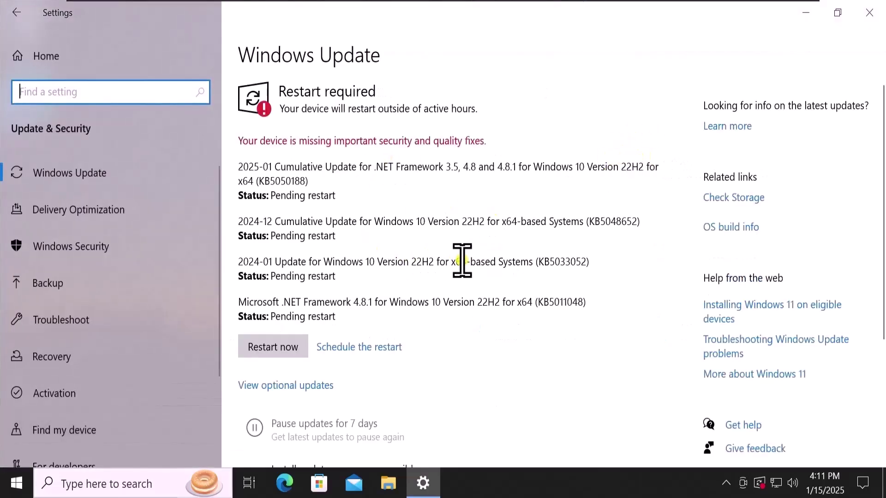
- Check pending Windows updates and open the update history page
{"action": "left_click", "coordinate": [275, 347]}
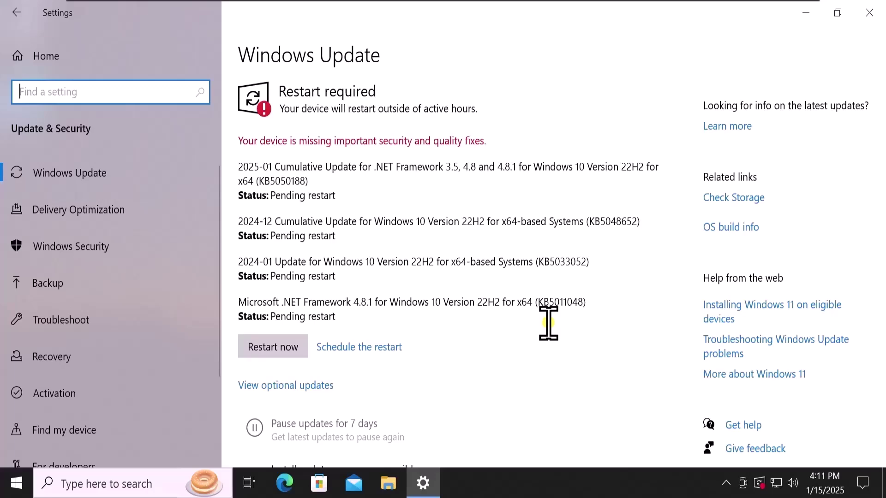
{"action": "scroll", "coordinate": [548, 323], "scroll_direction": "down", "scroll_amount": 5}
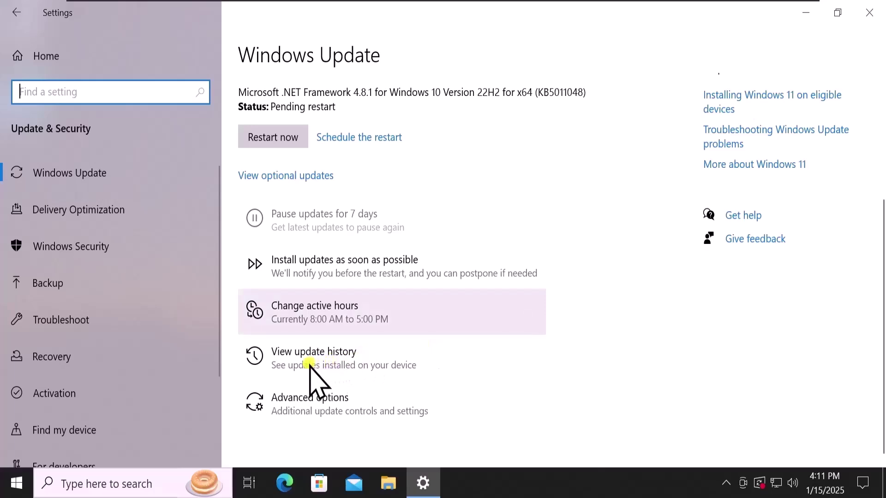
{"action": "left_click", "coordinate": [340, 360]}
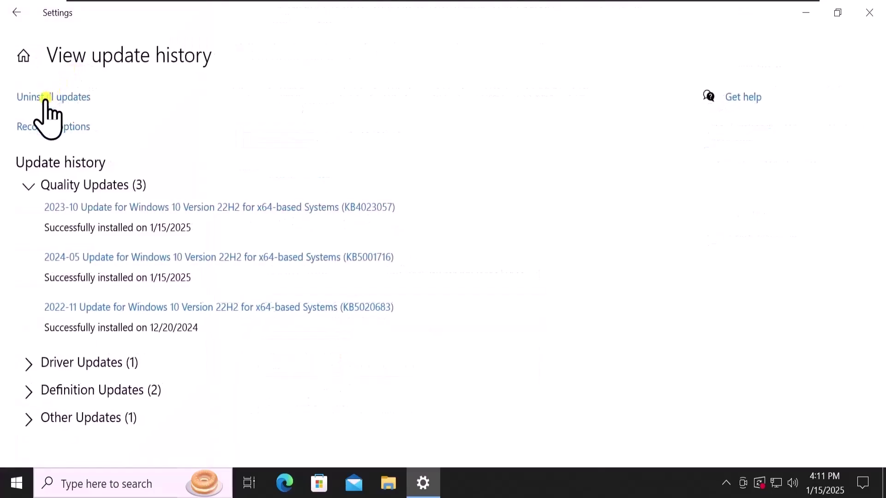
- Open Uninstall updates, select the KB5049613 update, then close Installed Updates and Settings
{"action": "left_click", "coordinate": [76, 96]}
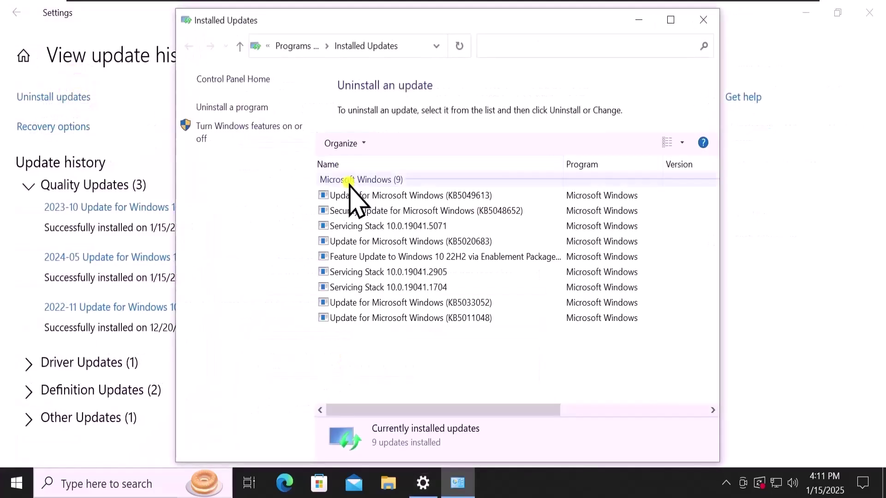
{"action": "left_click_drag", "start_coordinate": [492, 409], "coordinate": [684, 411]}
{"action": "left_click", "coordinate": [662, 195]}
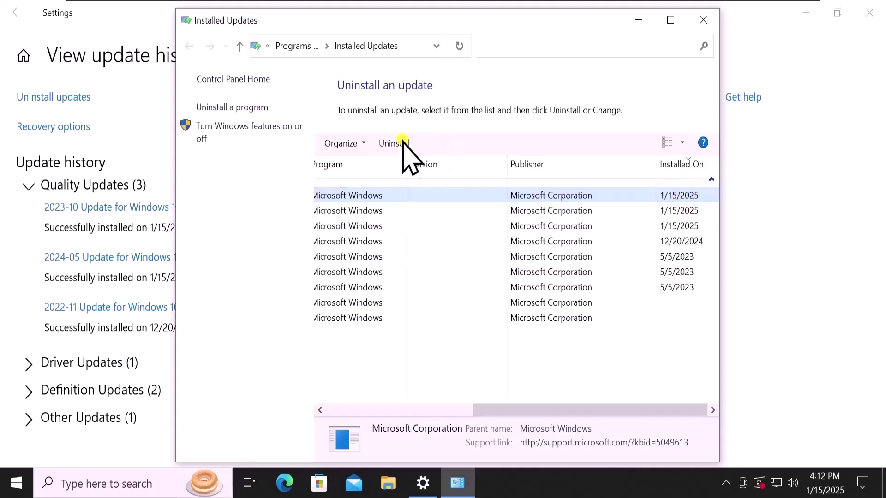
{"action": "left_click", "coordinate": [704, 21]}
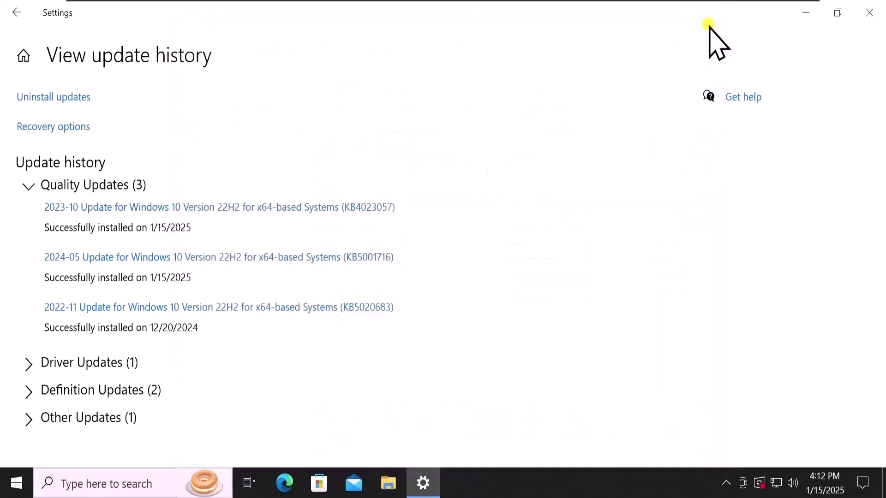
{"action": "left_click", "coordinate": [874, 13]}
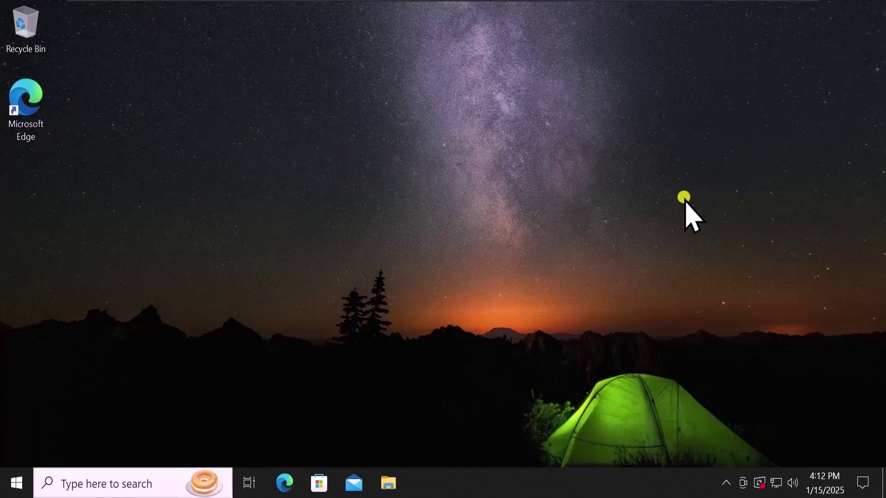
- Reopen Settings from Start and go to Update & Security
{"action": "left_click", "coordinate": [17, 483]}
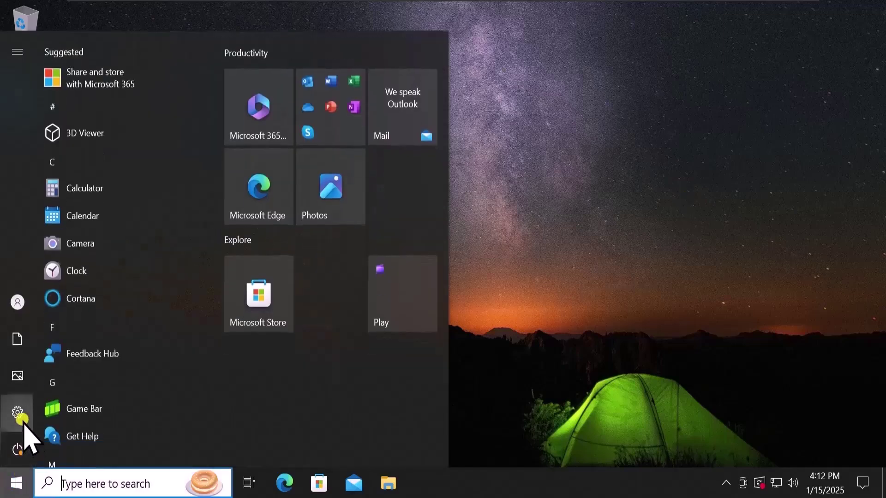
{"action": "left_click", "coordinate": [72, 412]}
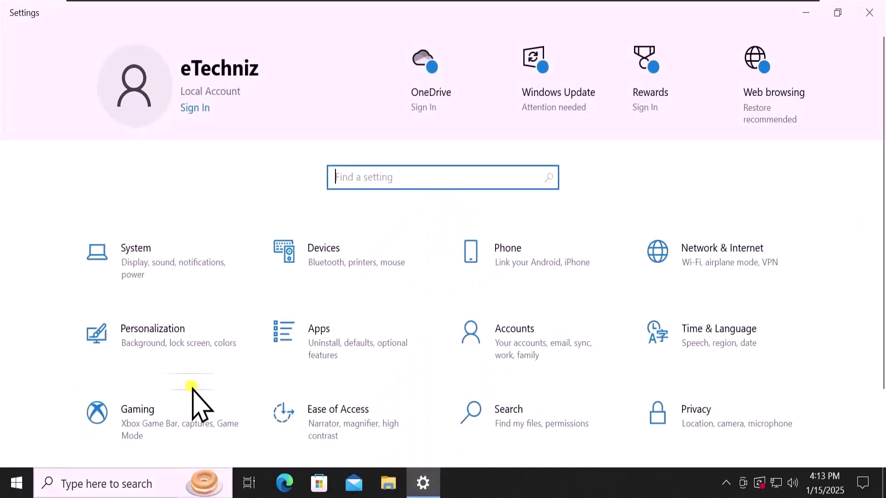
{"action": "scroll", "coordinate": [192, 401], "scroll_direction": "down", "scroll_amount": 2}
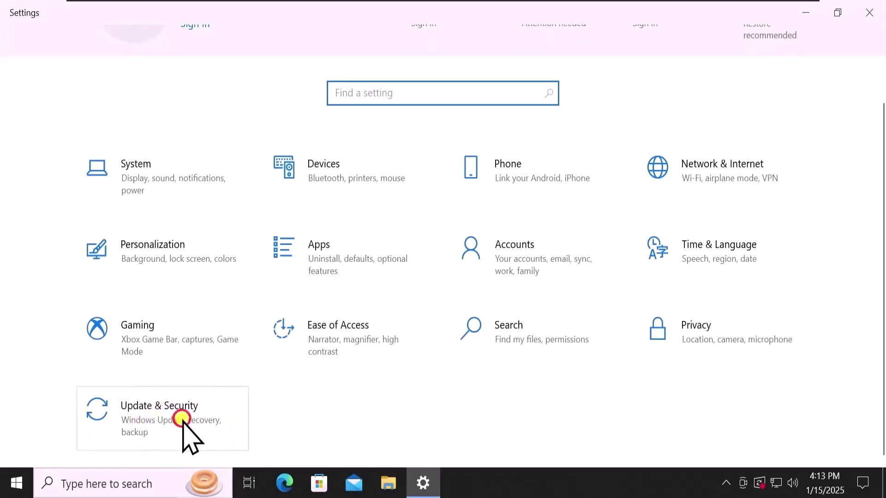
{"action": "left_click", "coordinate": [182, 418]}
- Check the Reset this PC and Advanced startup options on the Recovery page, then close Settings
{"action": "left_click", "coordinate": [69, 362]}
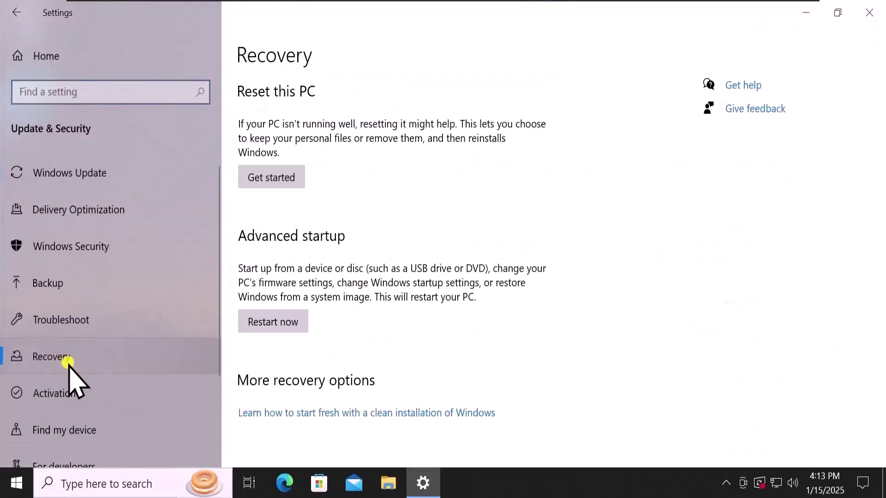
{"action": "left_click", "coordinate": [258, 187]}
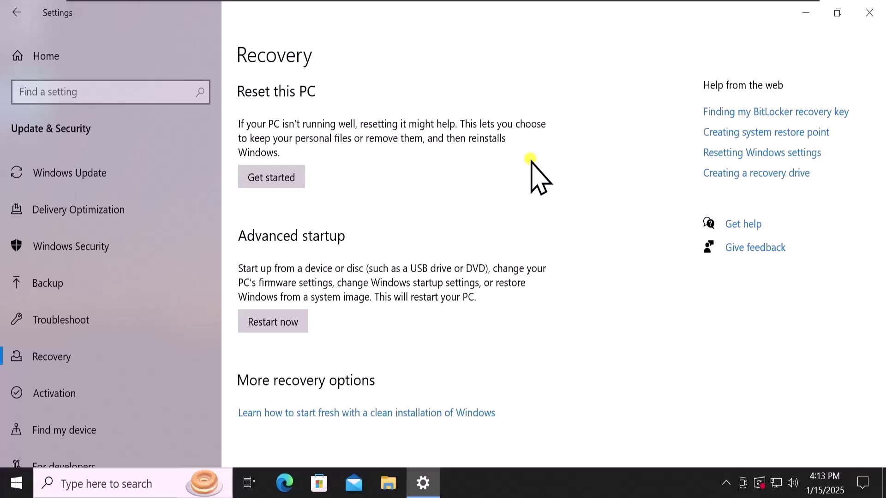
{"action": "left_click", "coordinate": [876, 14]}
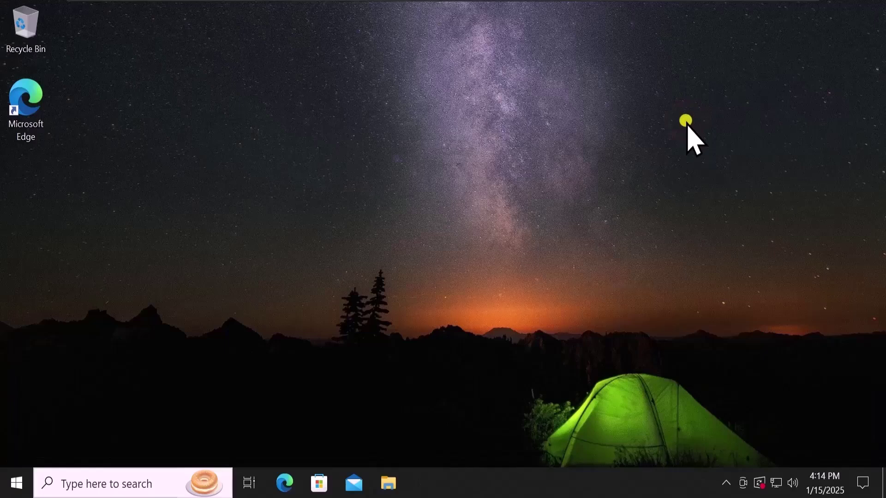